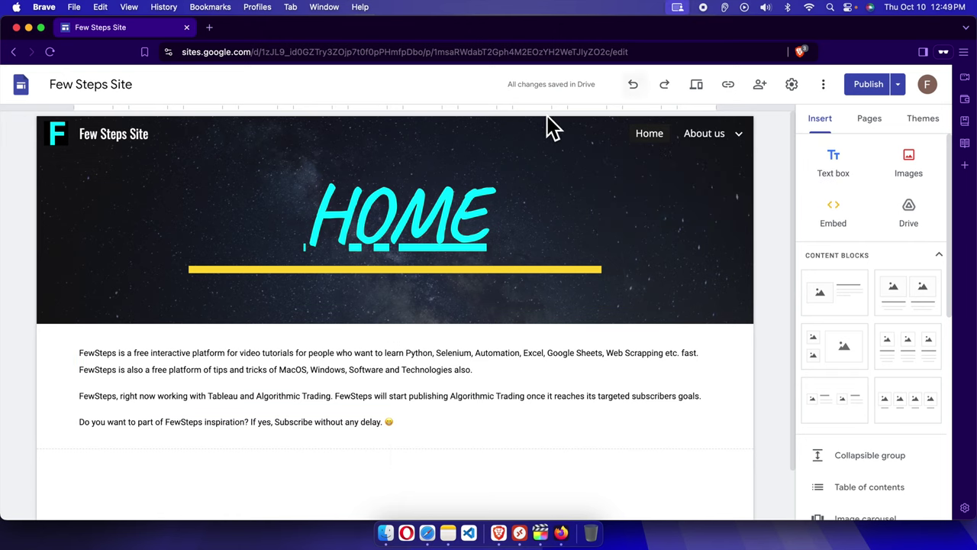
- Check the signed-in account's e-mail address from the profile avatar in the Few Steps Site editor
click(929, 84)
triple_click(841, 124)
click(758, 135)
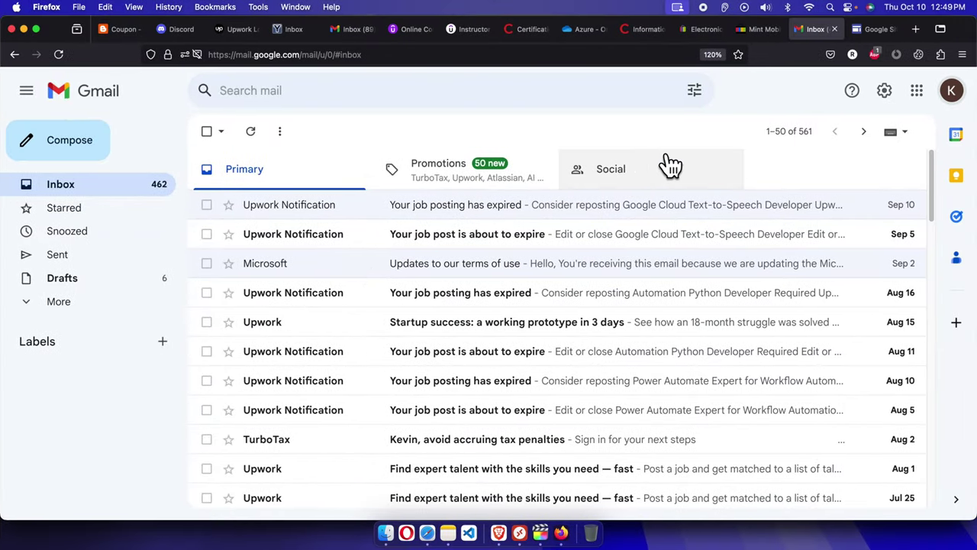
- Show the second account's Google Sites home page, which lists no sites yet
click(877, 38)
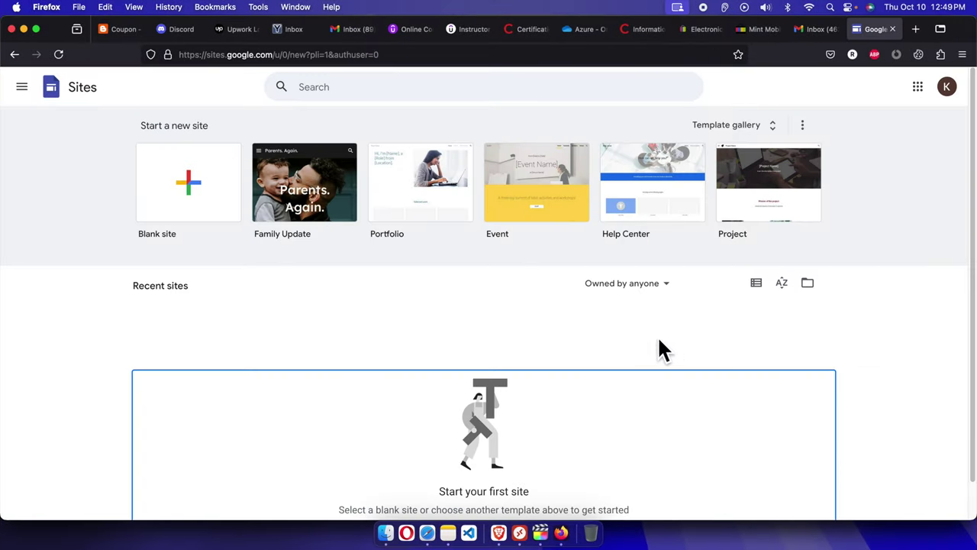
scroll(645, 321, down, 1)
scroll(382, 321, up, 1)
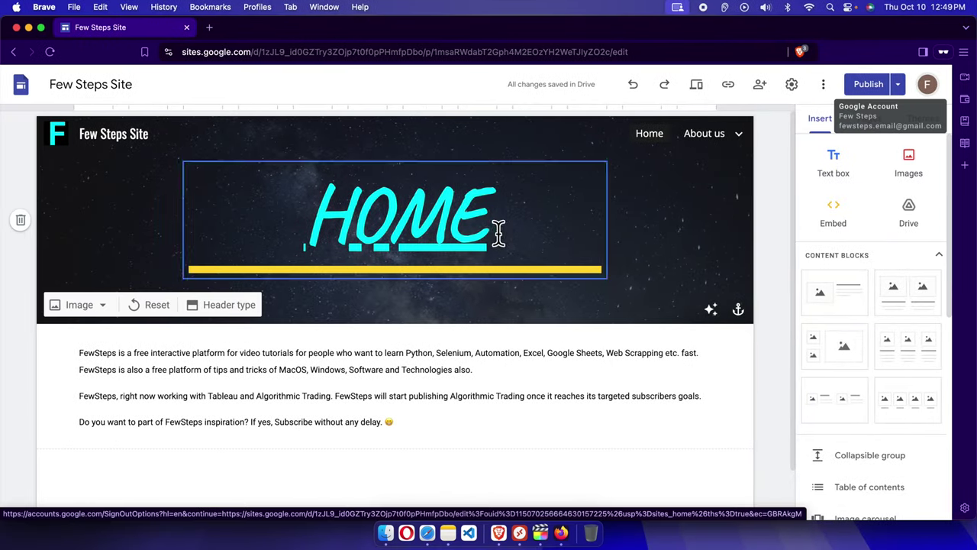
click(440, 352)
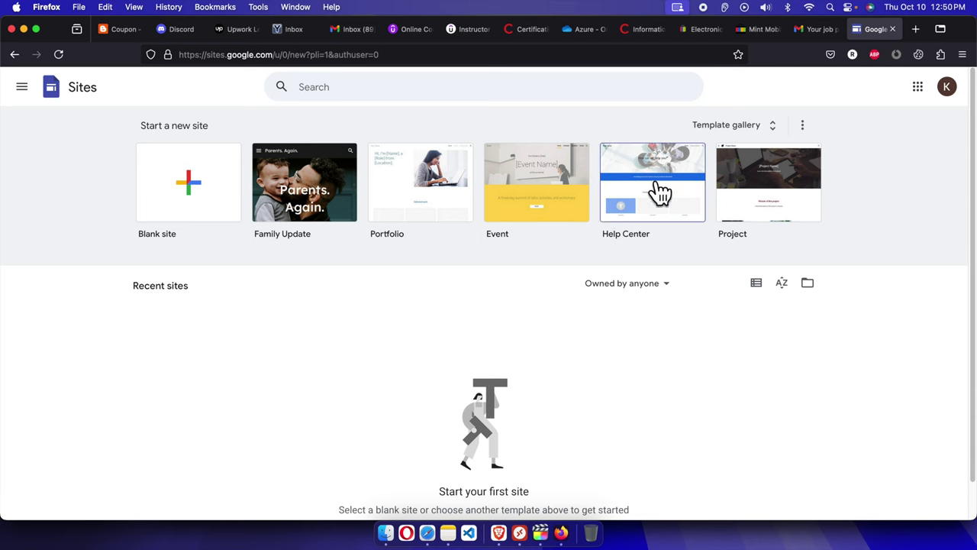
- Copy the second account's e-mail address from a received Gmail message's recipient details
click(816, 29)
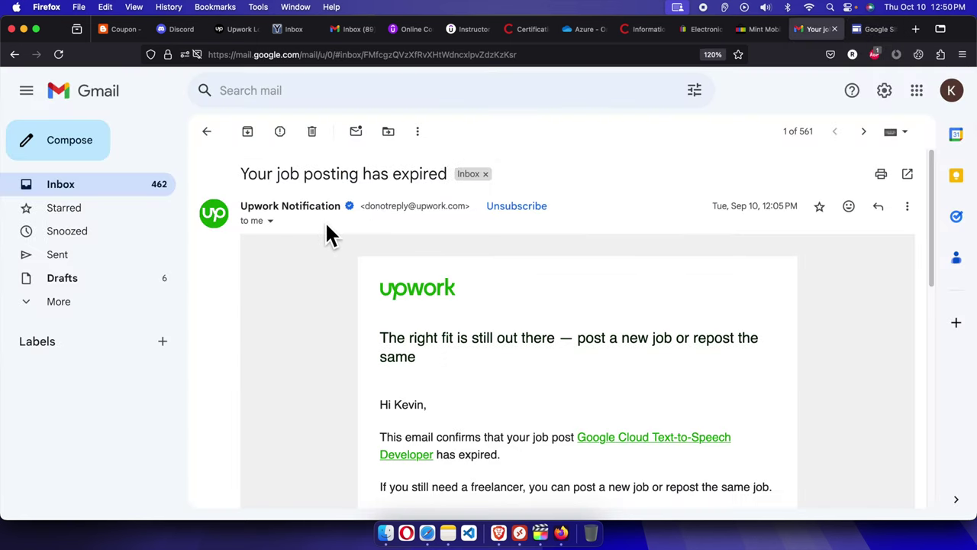
click(270, 222)
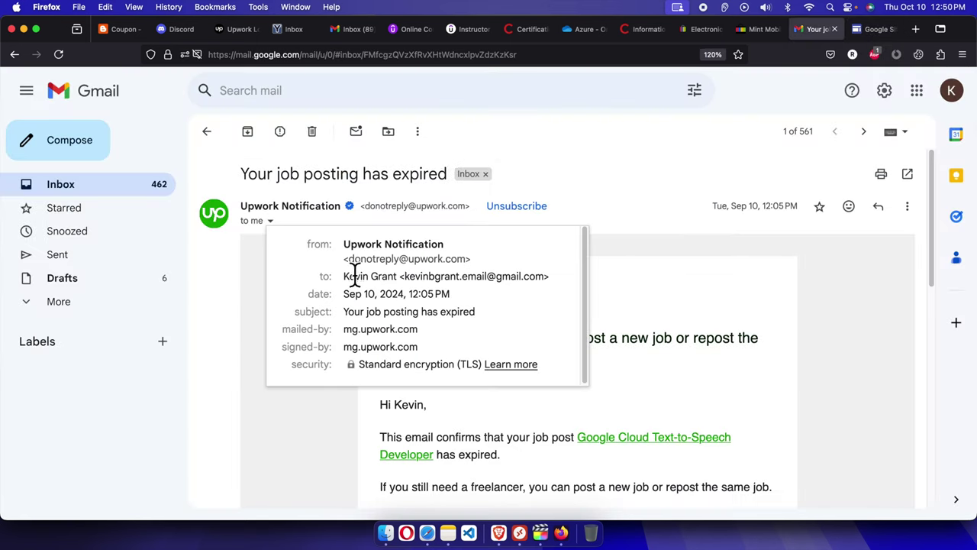
drag(405, 279, 561, 295)
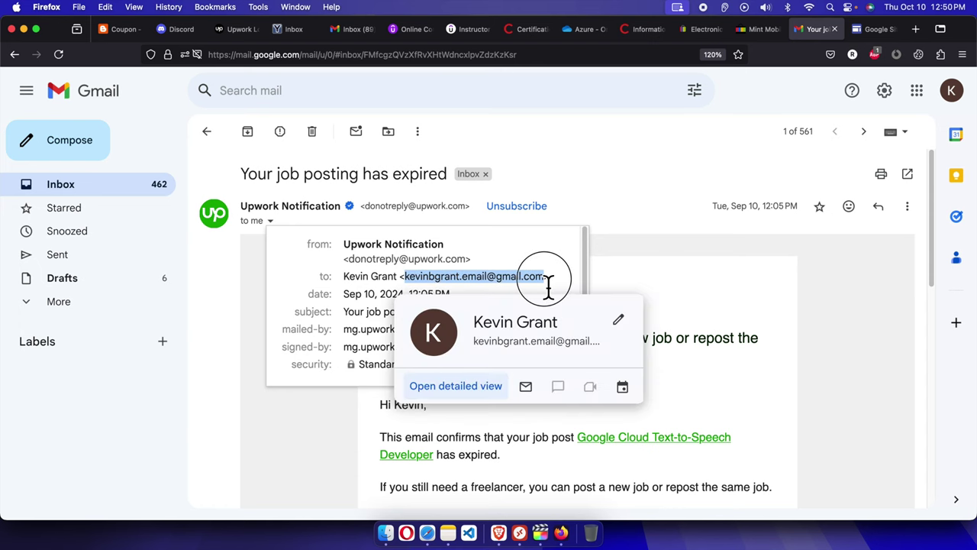
right_click(516, 278)
click(542, 283)
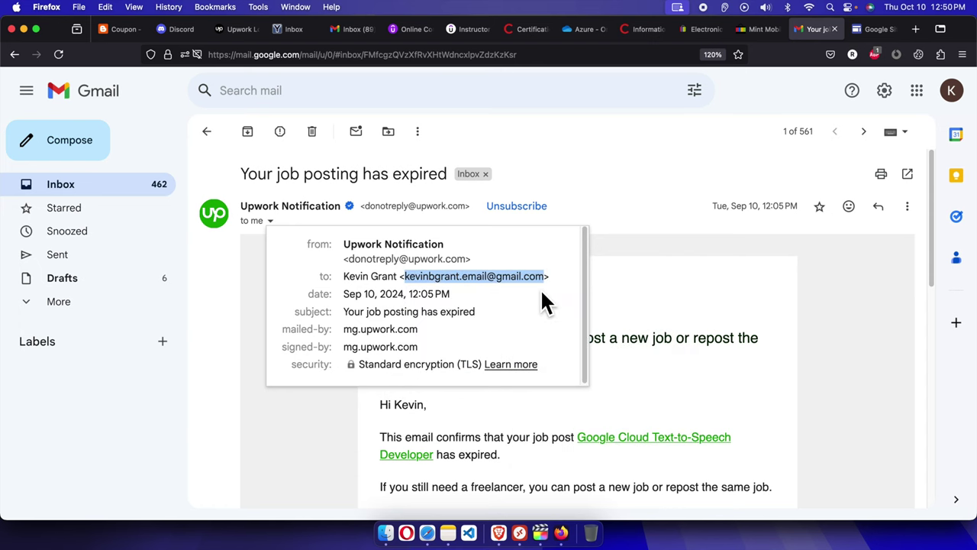
key(super+Tab)
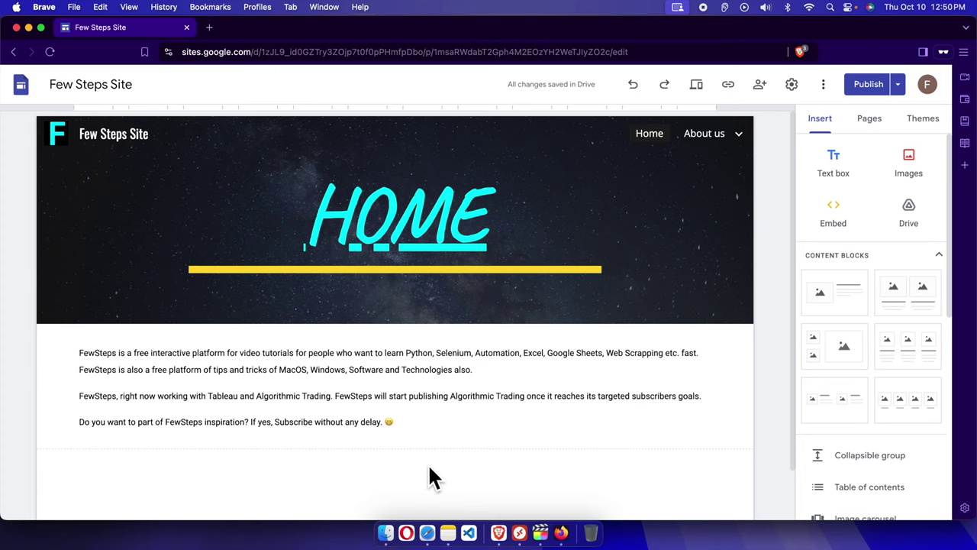
- Share Few Steps Site with the pasted second-account address as Editor, with a note about editor access
click(762, 85)
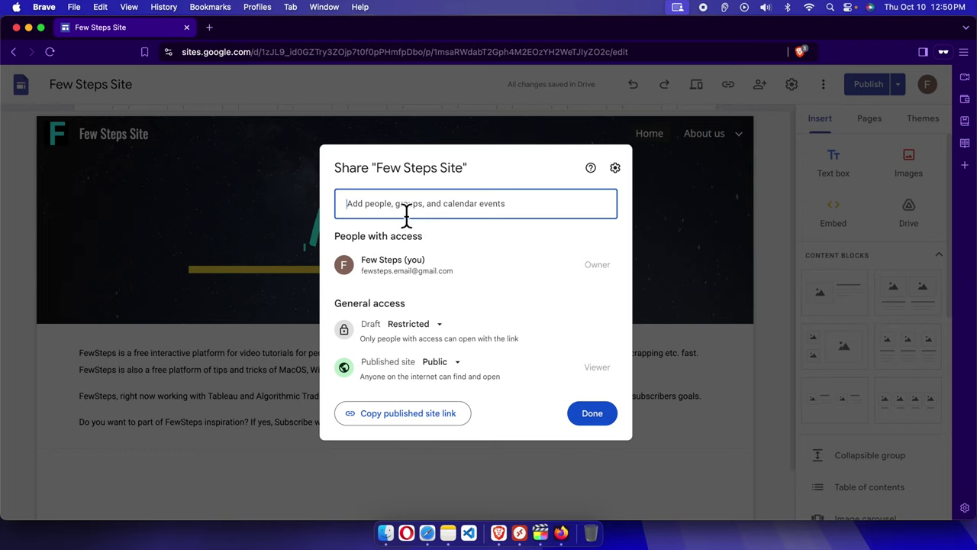
key(super+v)
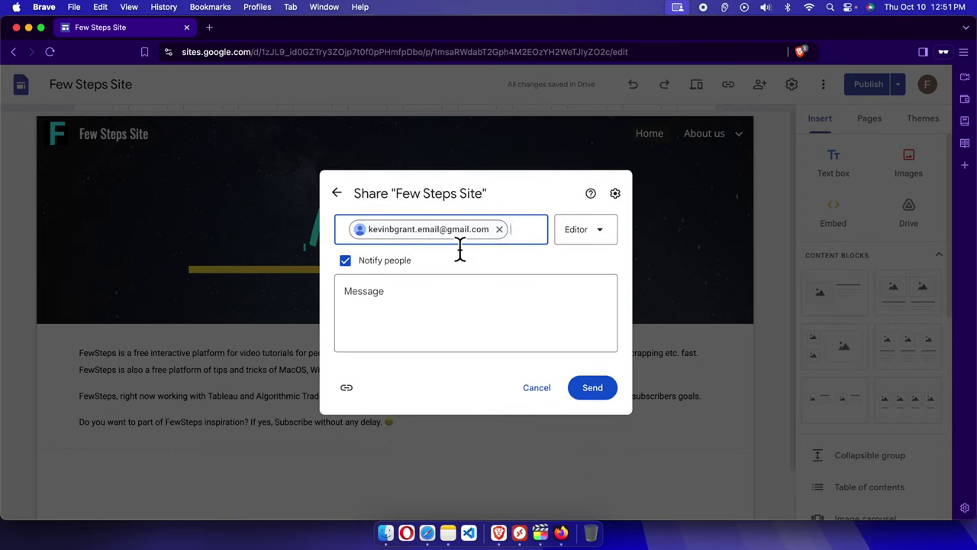
click(467, 302)
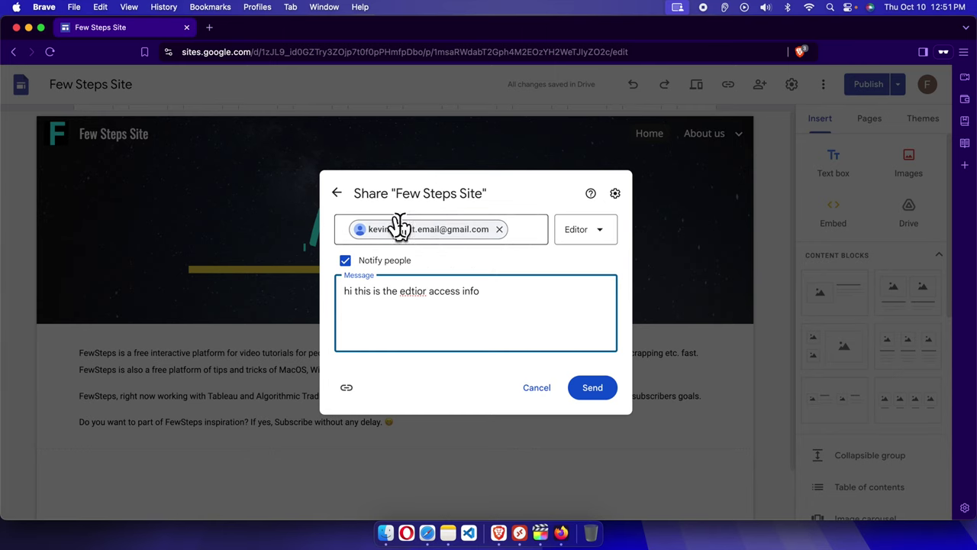
click(578, 238)
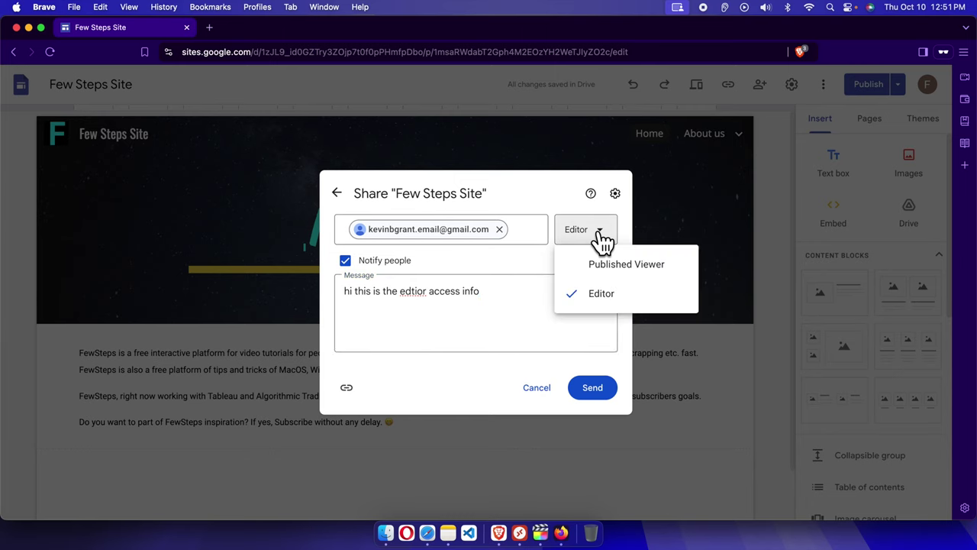
click(605, 296)
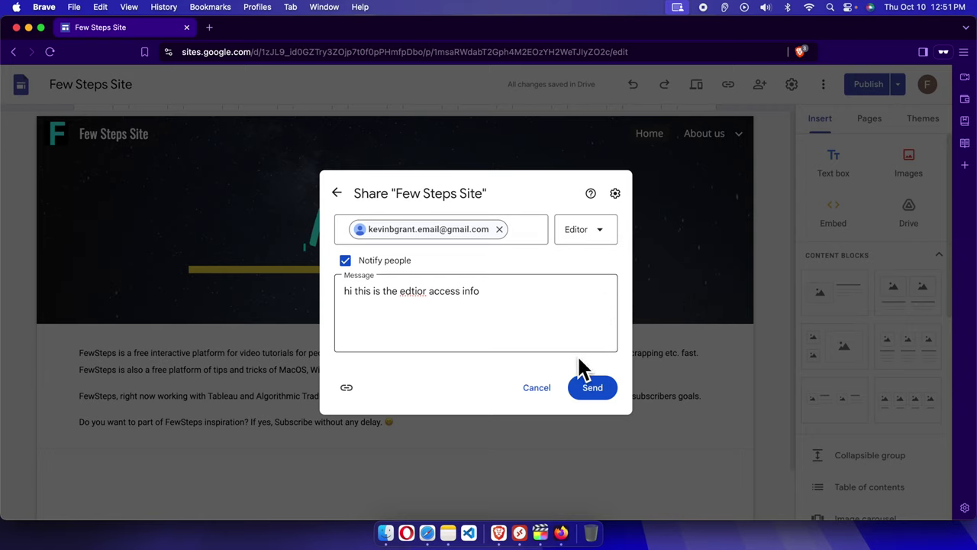
click(602, 391)
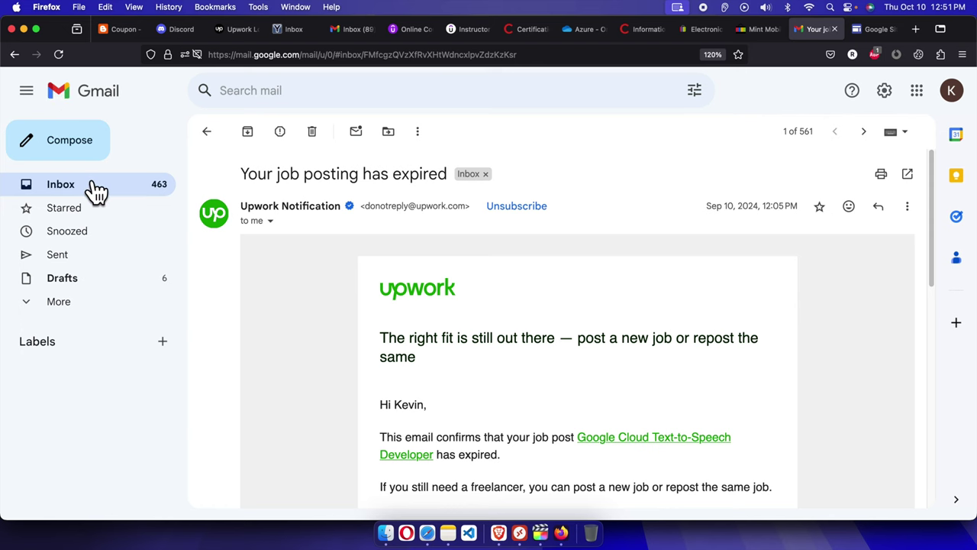
- Open and read the 'Site shared with you: Few Steps Site' invitation from the Gmail inbox
click(96, 185)
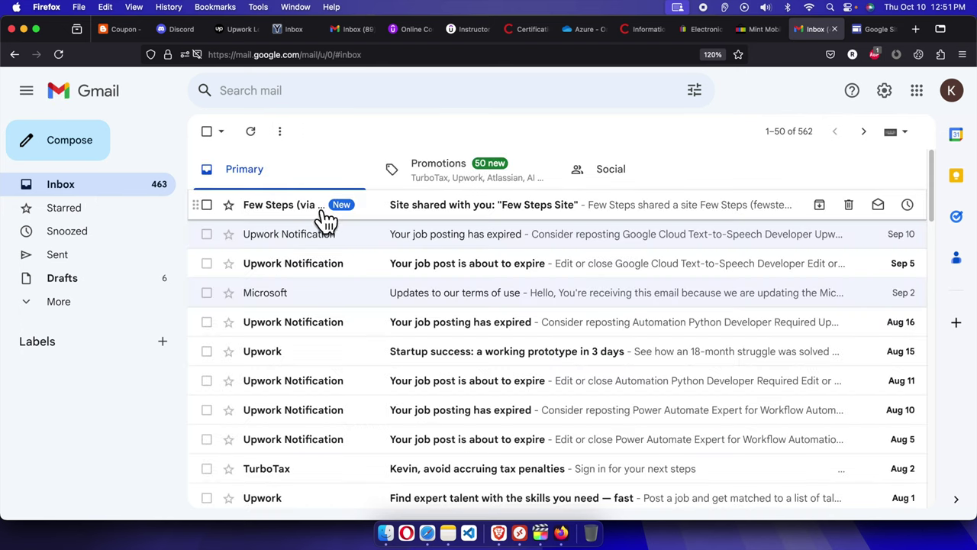
click(451, 206)
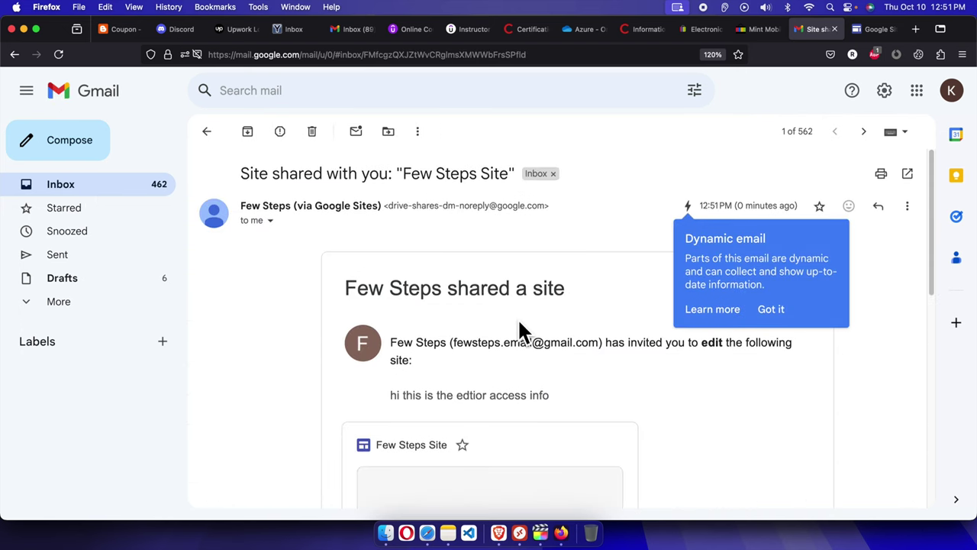
scroll(518, 318, down, 3)
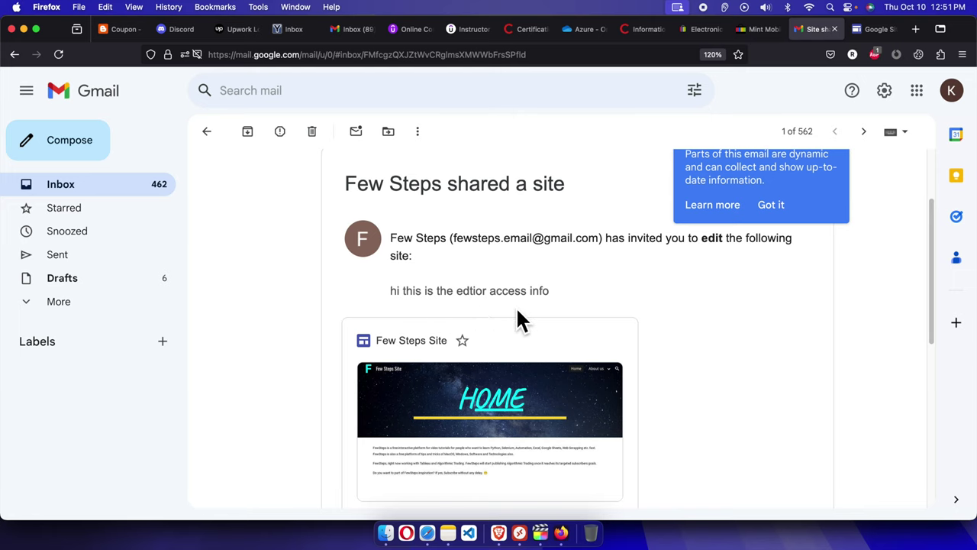
scroll(537, 305, down, 4)
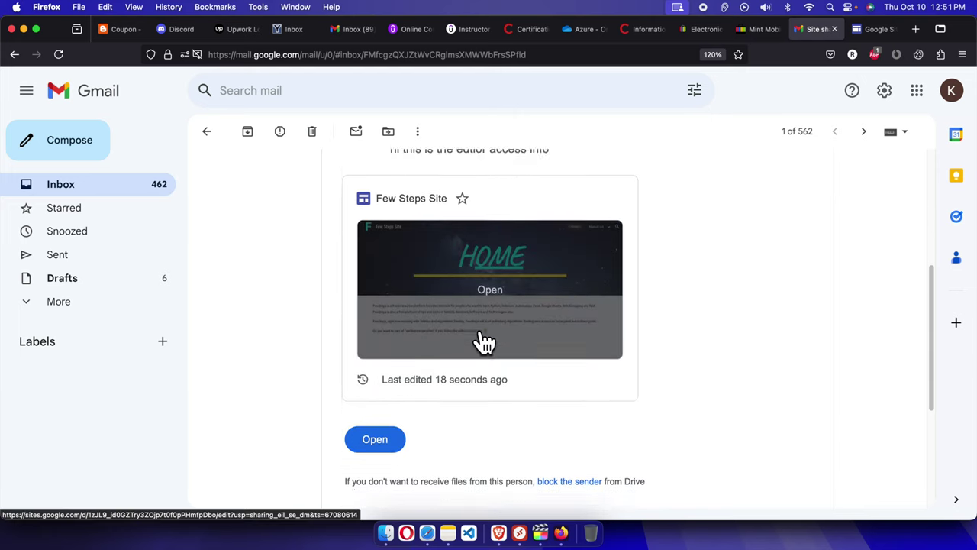
scroll(458, 374, down, 3)
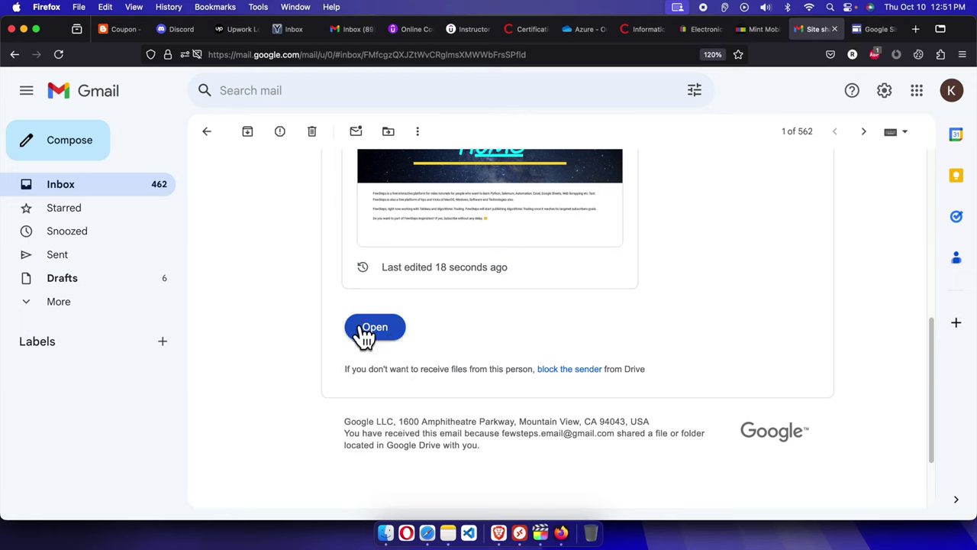
scroll(356, 359, down, 3)
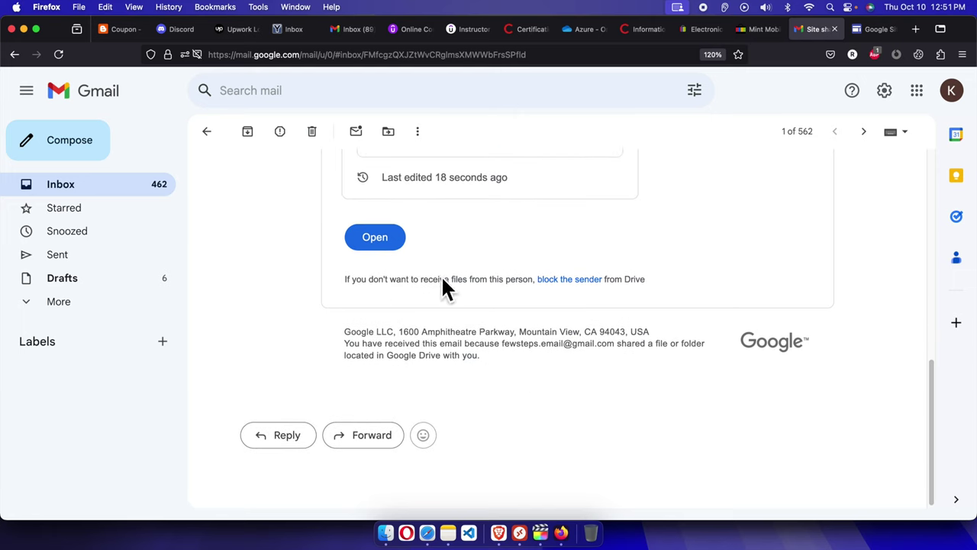
scroll(402, 284, up, 5)
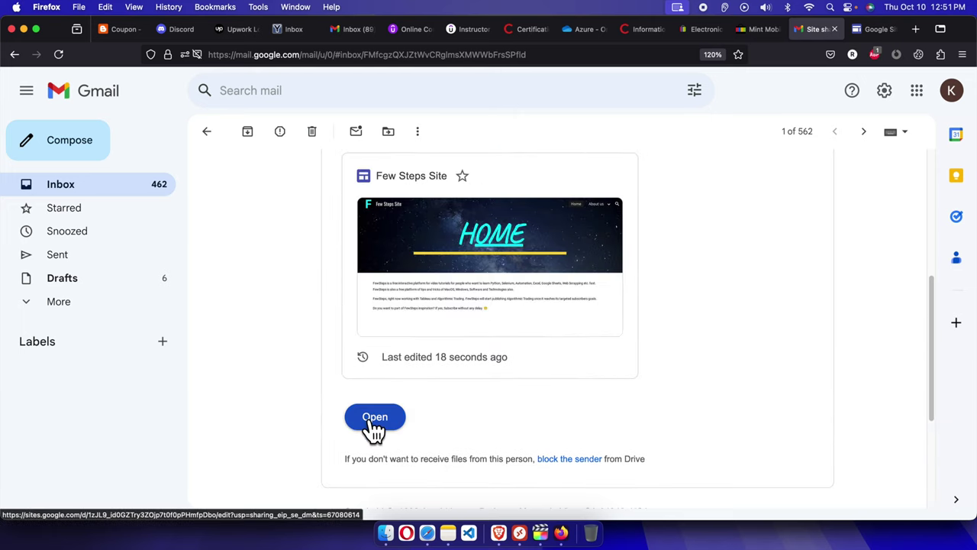
- Reload Sites home, open Few Steps Site in the editor and dismiss the Add content tour
click(873, 31)
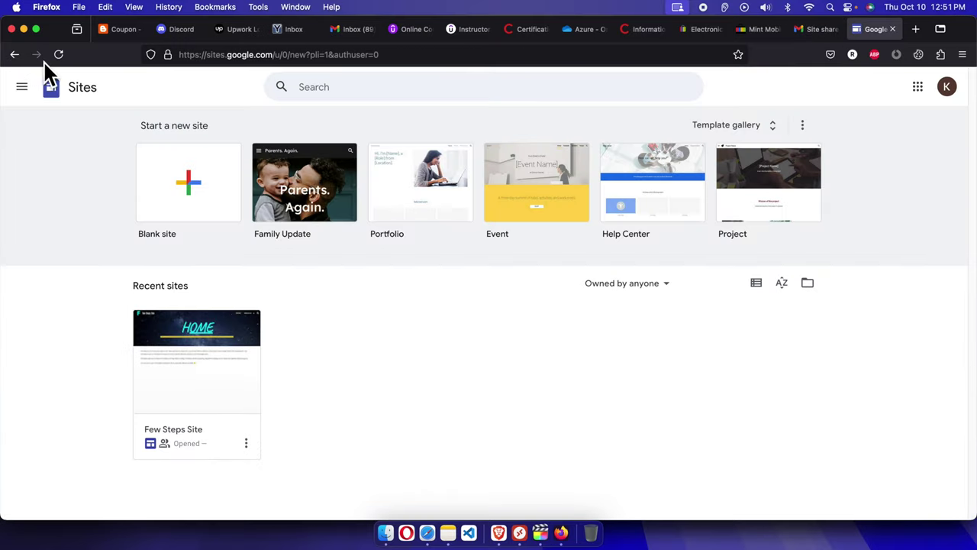
click(61, 56)
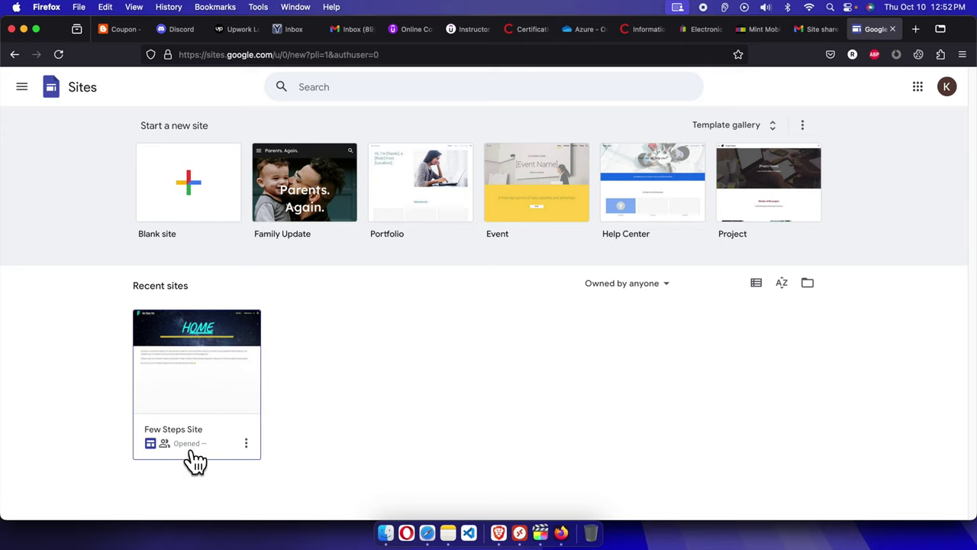
click(210, 370)
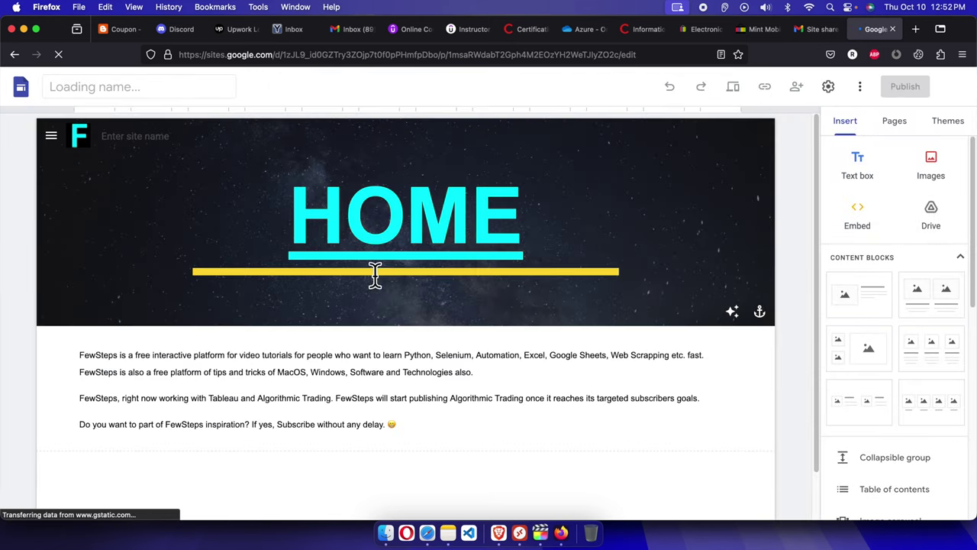
click(375, 275)
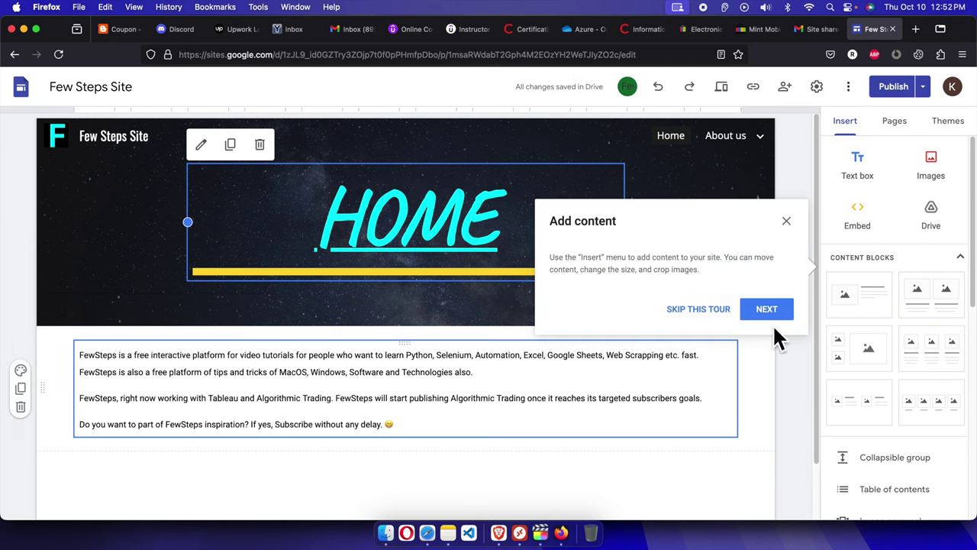
click(788, 223)
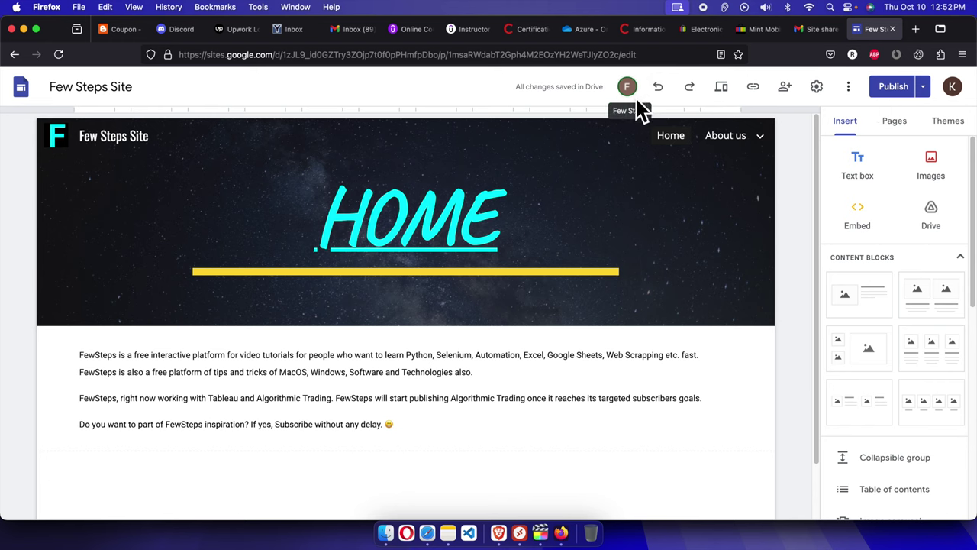
key(ctrl+Right)
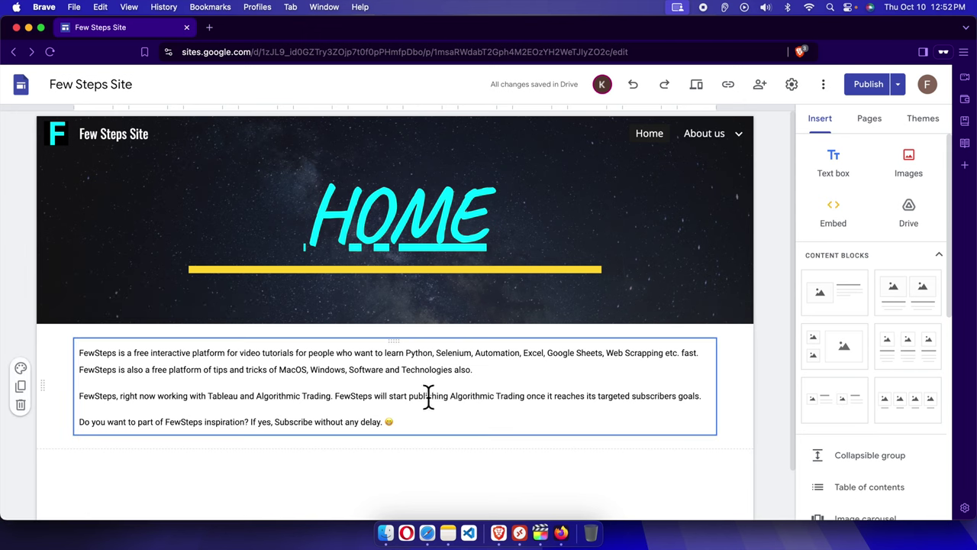
- Confirm which account is signed in to each browser's editor via the profile avatar
click(127, 243)
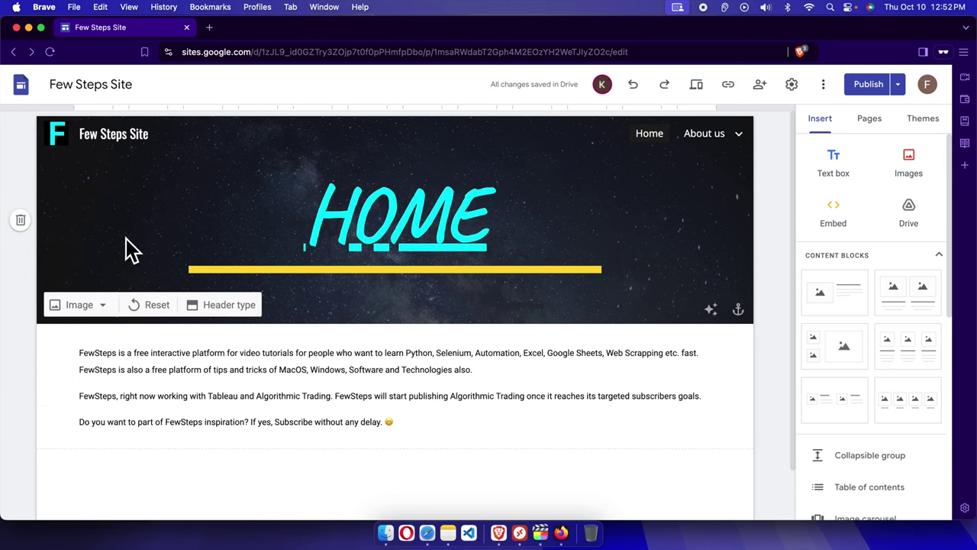
click(926, 85)
drag(756, 136, 868, 130)
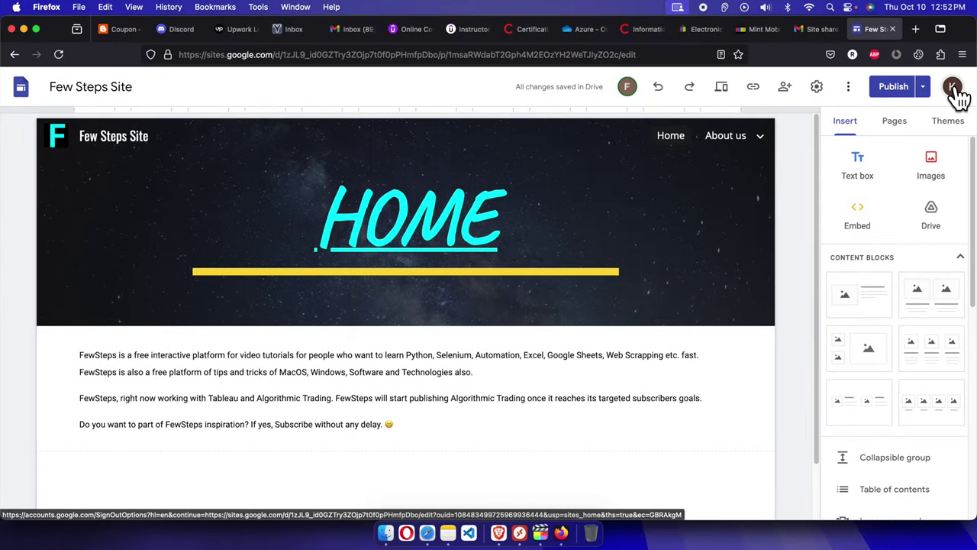
click(967, 86)
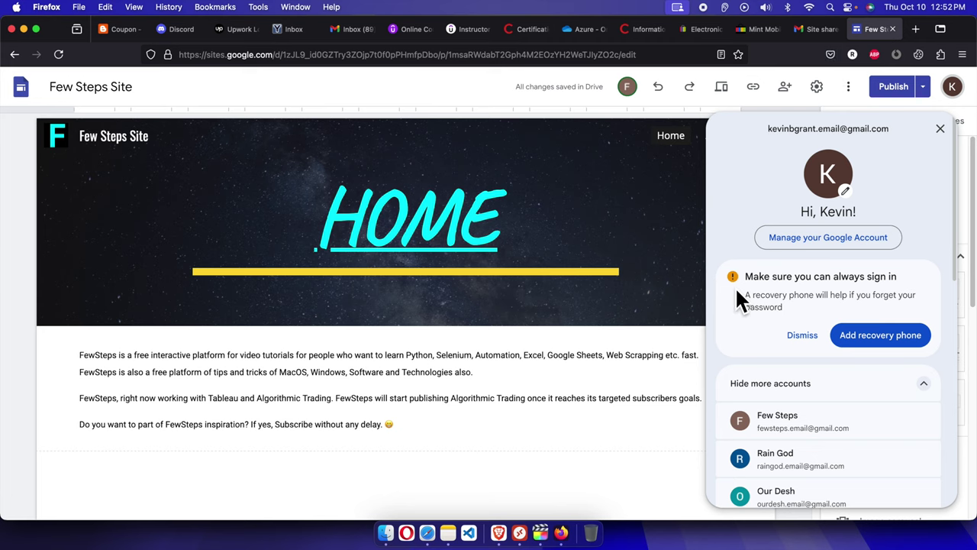
key(ctrl+Left)
- Add the line 'I am adding this info' below the last home page paragraph
click(455, 432)
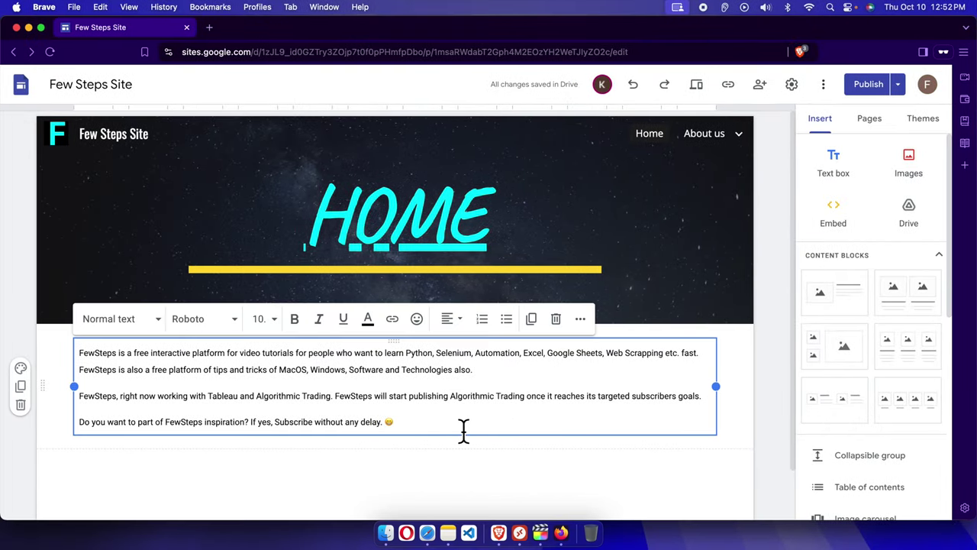
key(Return)
key(Return)
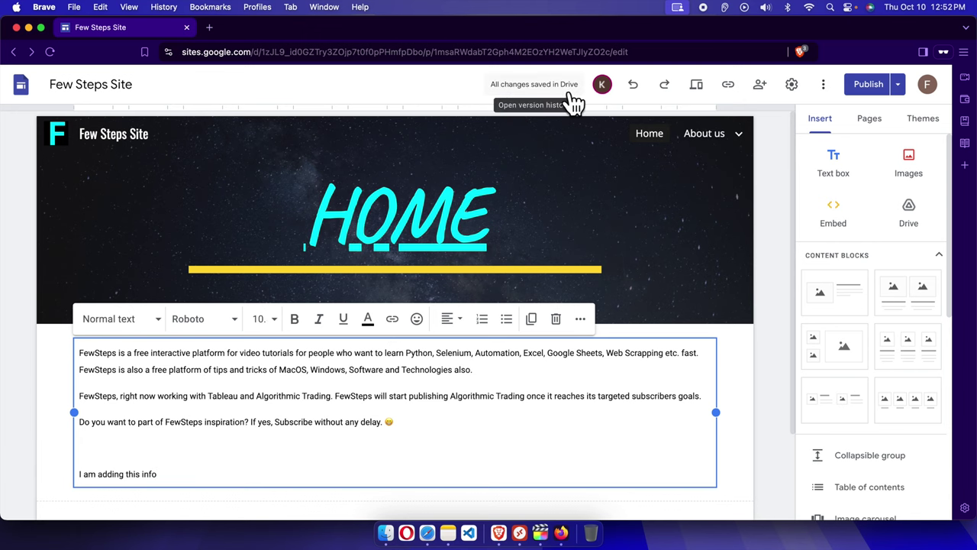
key(ctrl+Right)
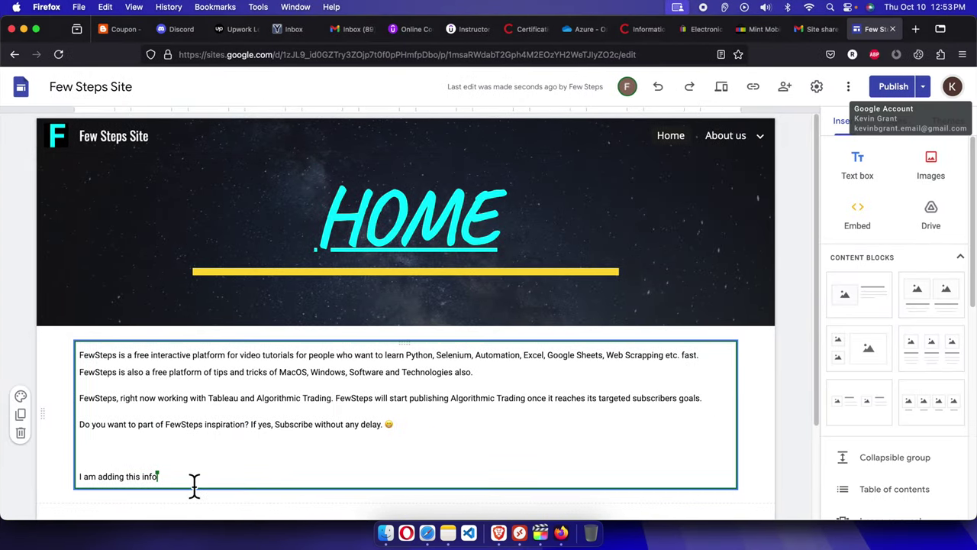
- Type 'hello...' on the blank line above 'I am adding this info' and compare both editors
click(166, 482)
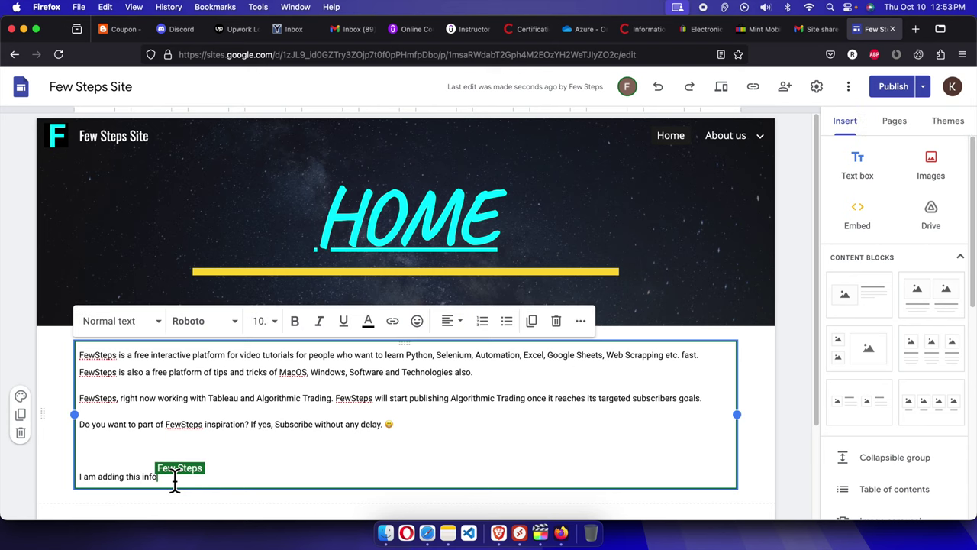
key(ctrl+Right)
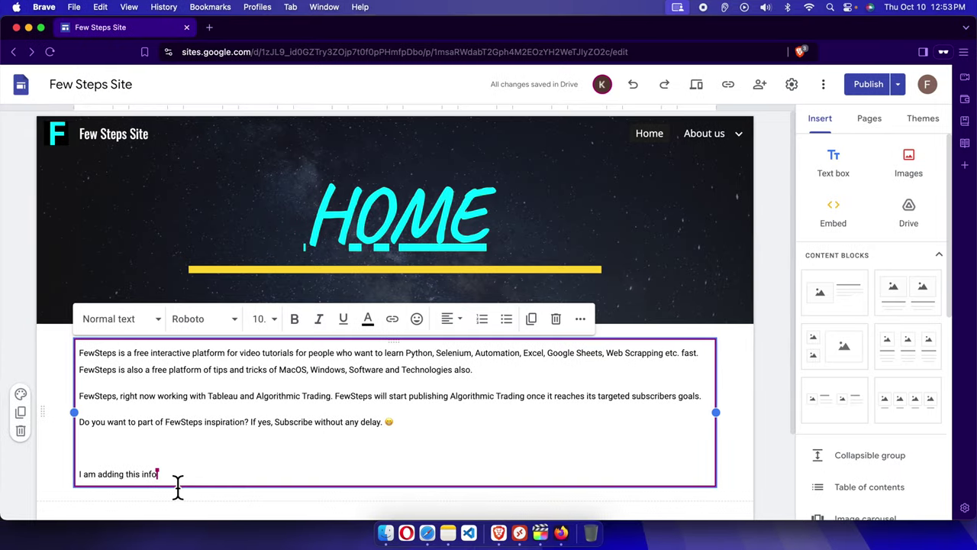
key(ctrl+Left)
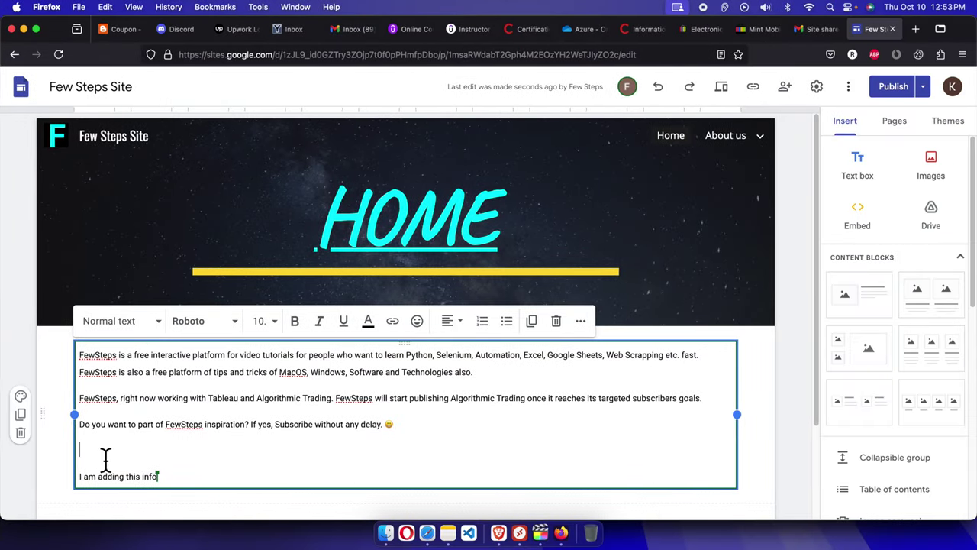
text(hello...)
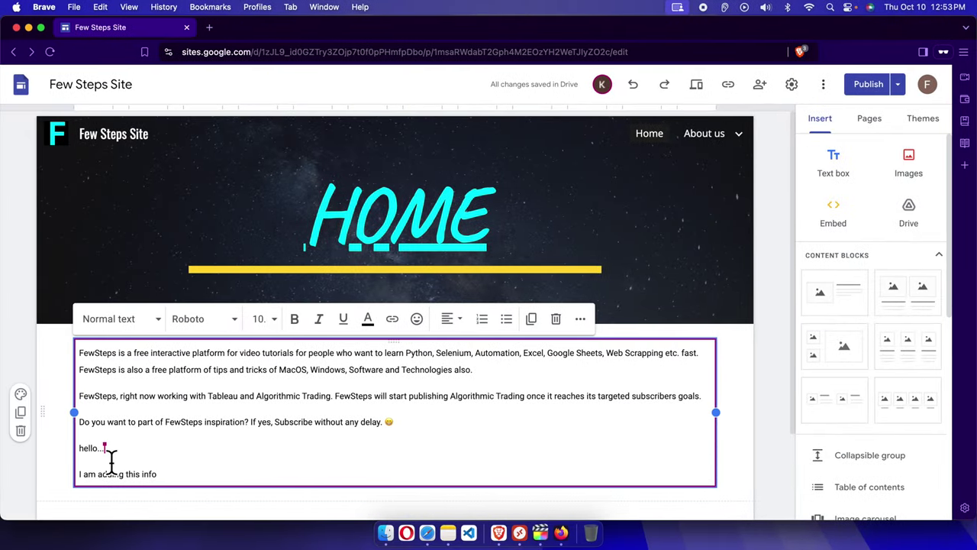
mouse_move(112, 458)
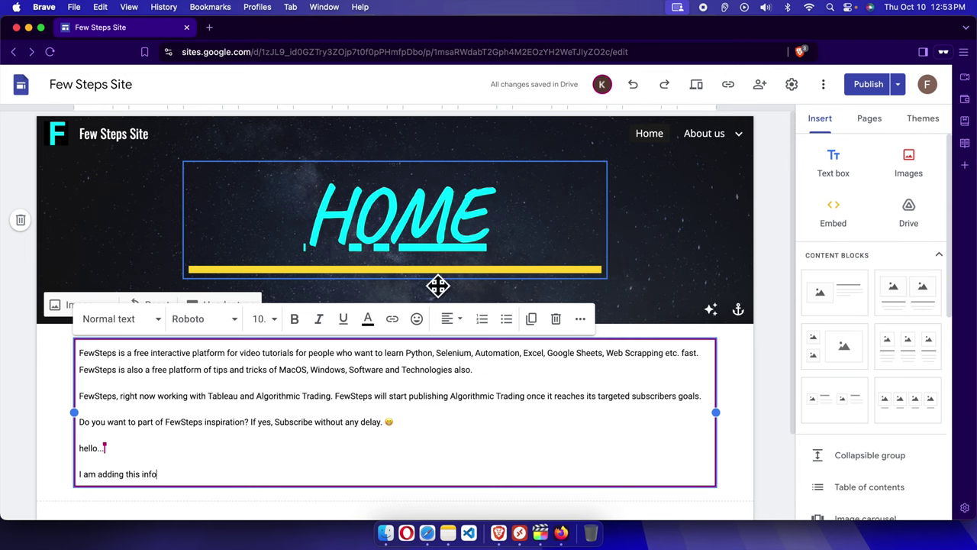
key(ctrl+Right)
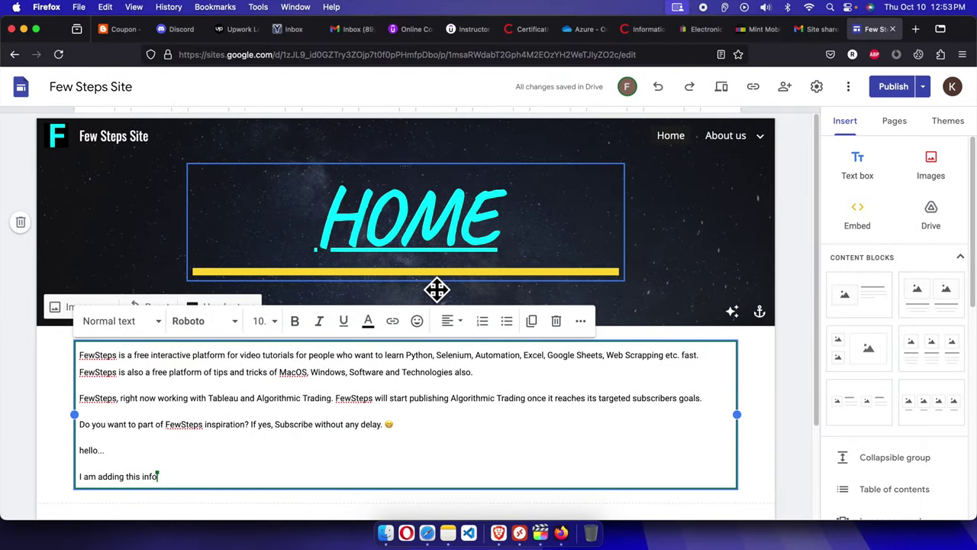
key(ctrl+Right)
key(ctrl+Left)
click(787, 90)
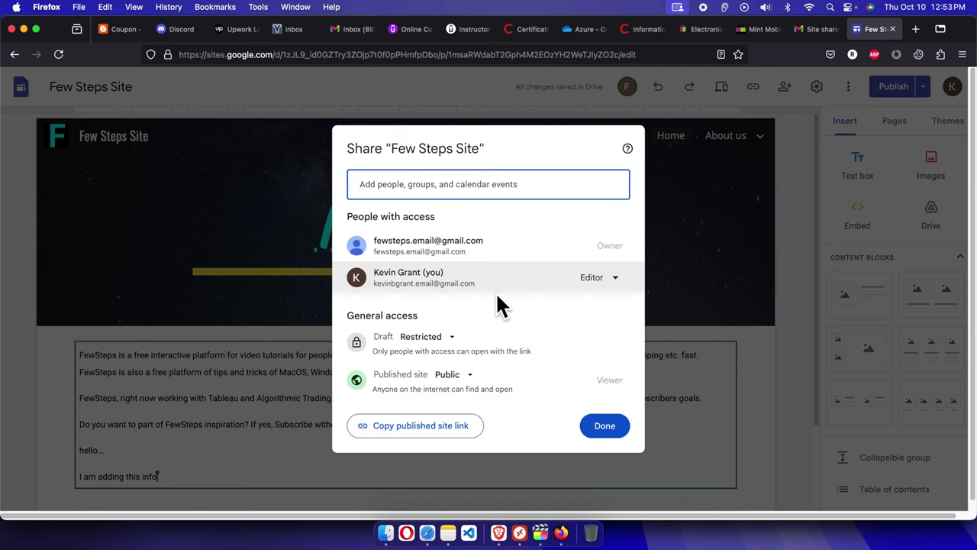
click(618, 280)
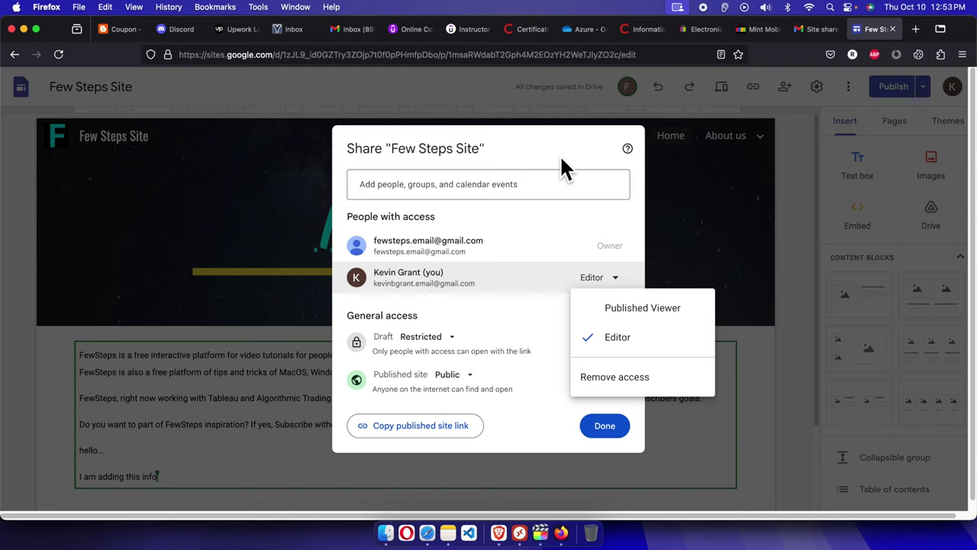
click(586, 156)
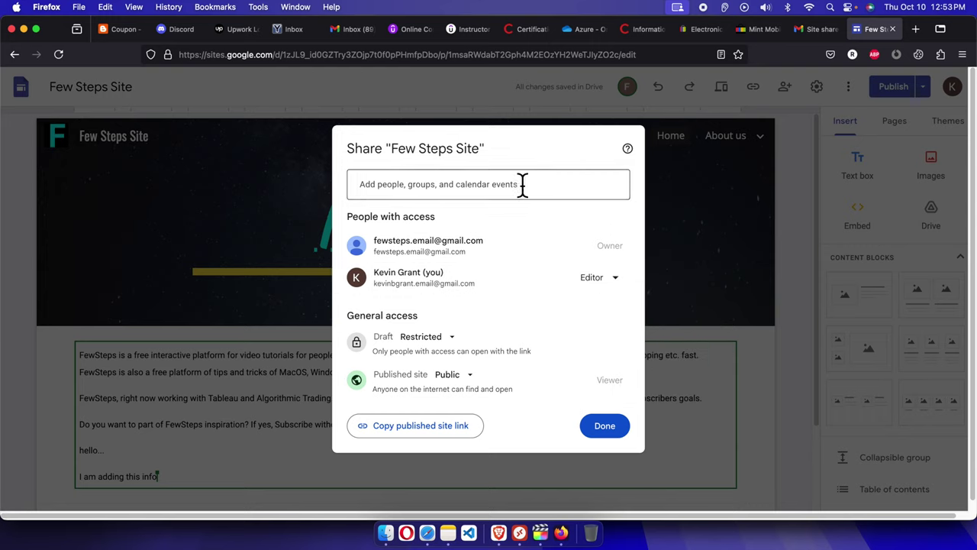
click(605, 428)
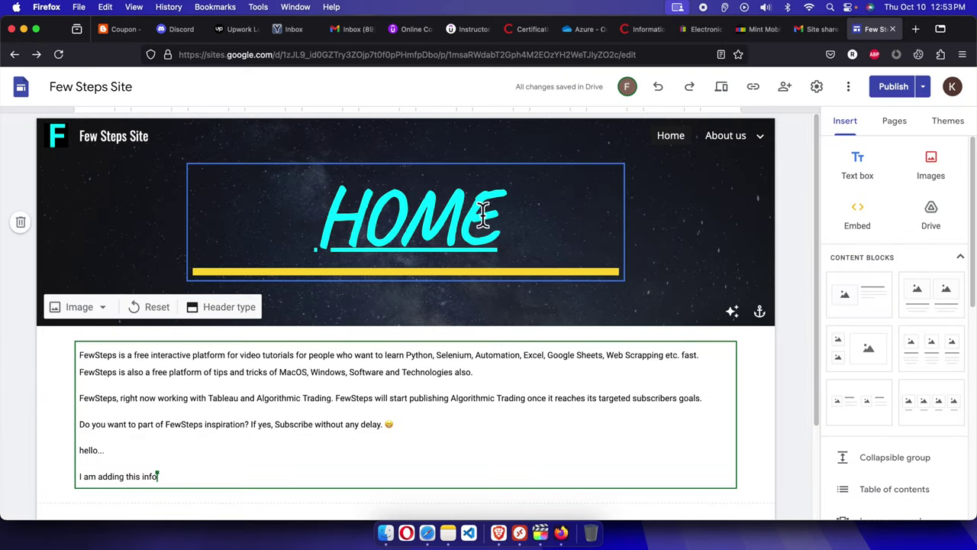